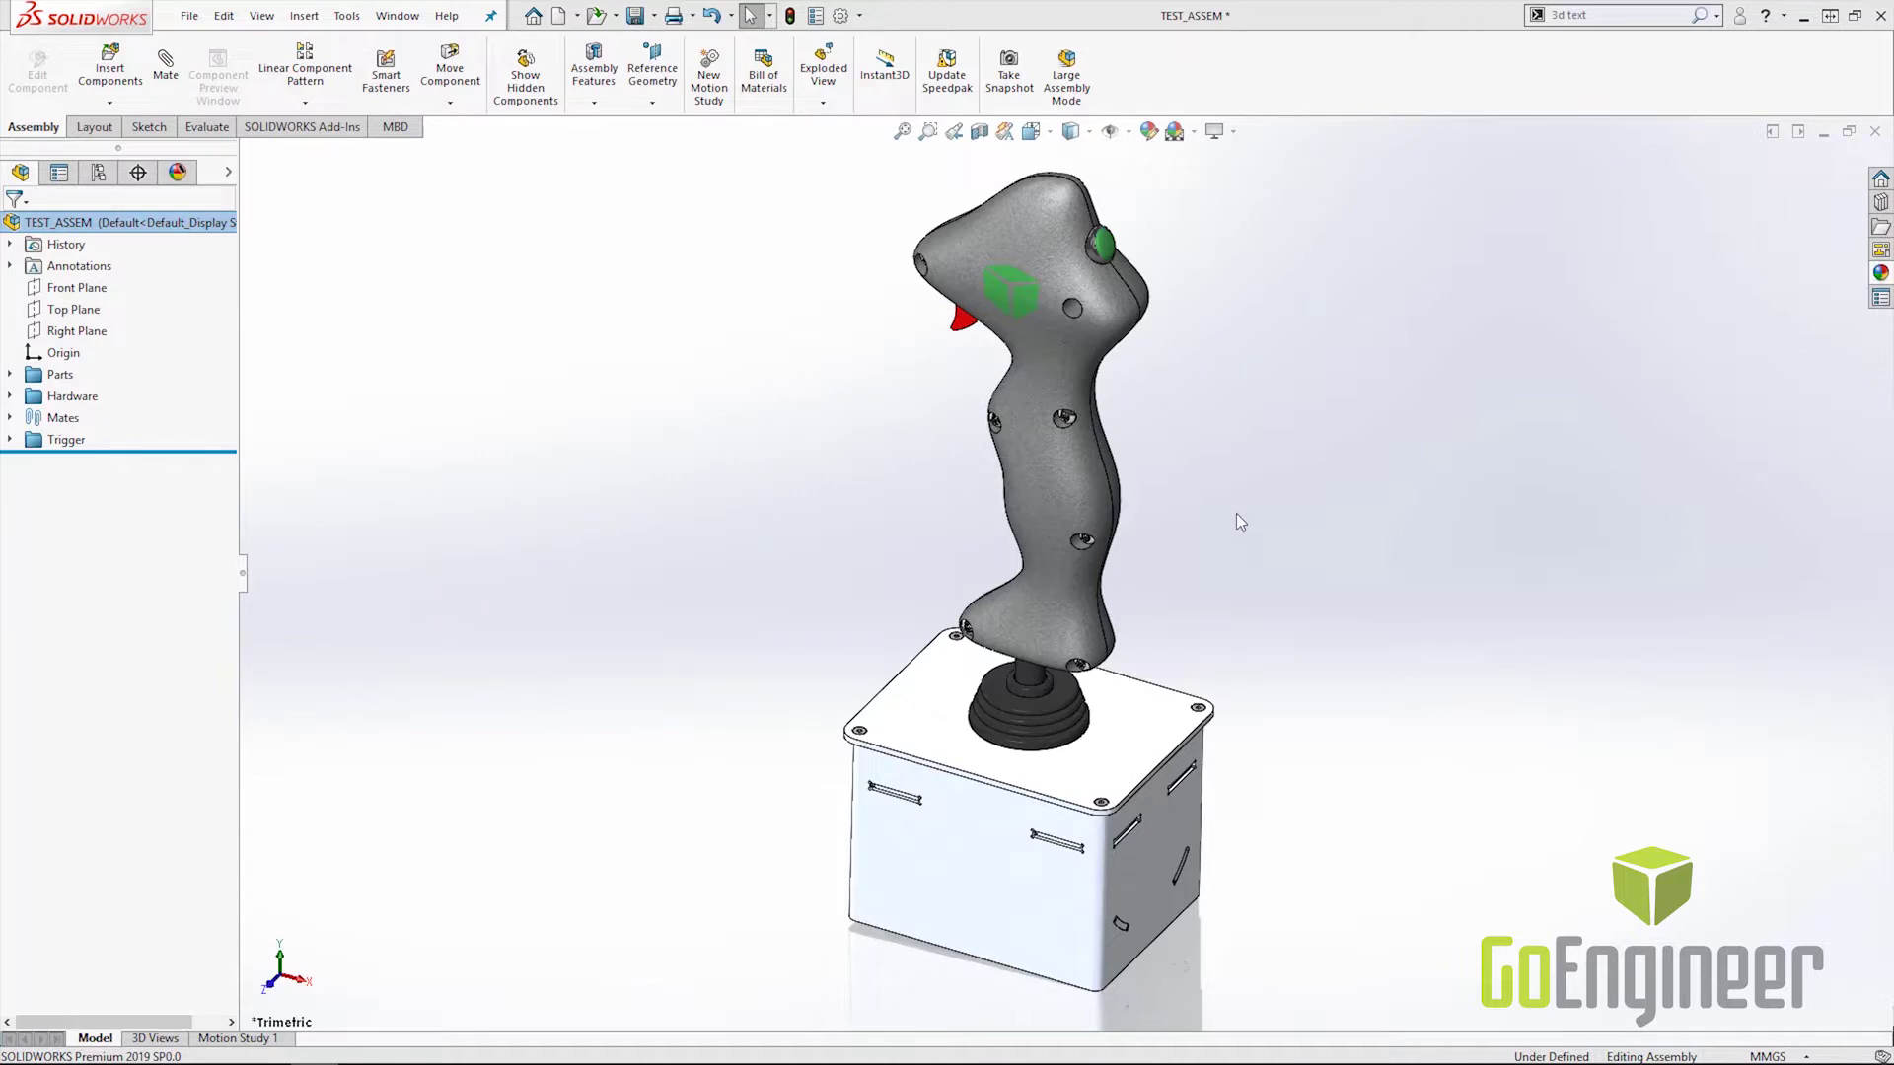
- Open the joystick grip part and start editing its Intersection sketch
{"action": "right_click", "coordinate": [1111, 467]}
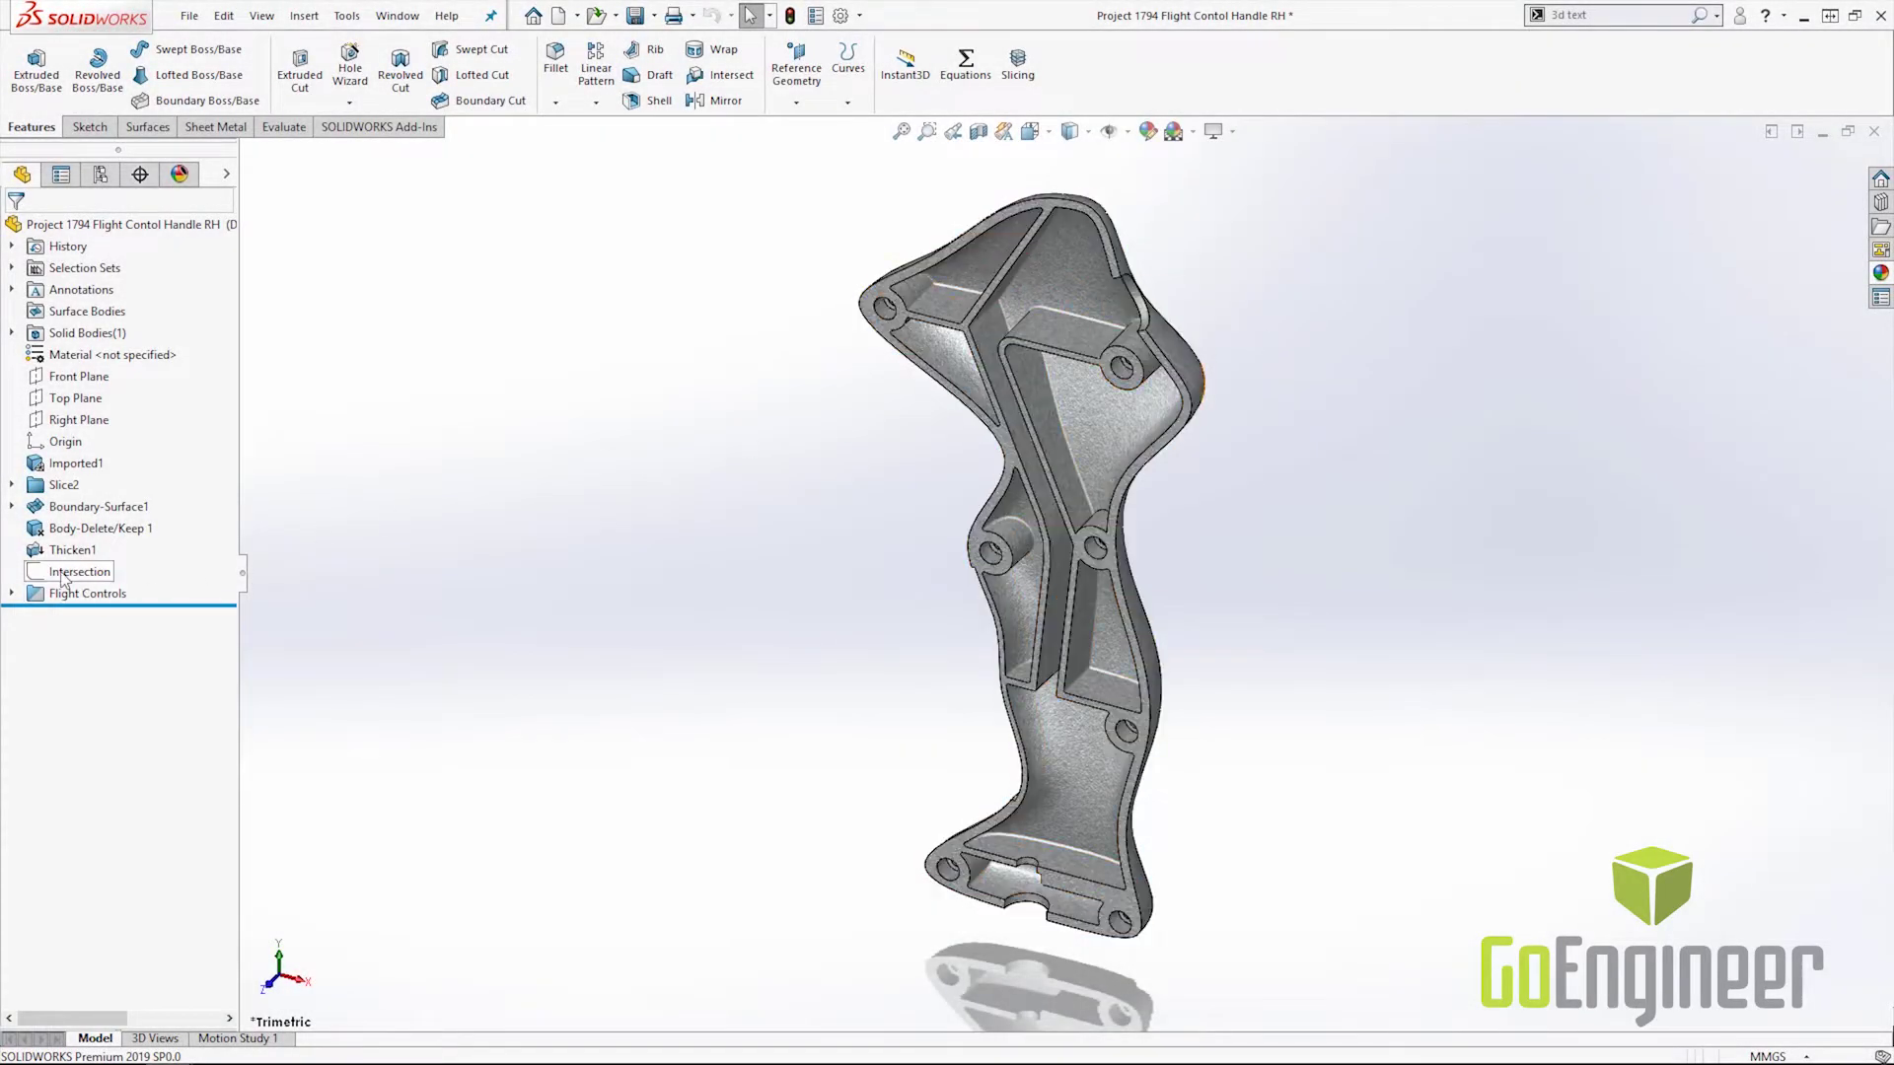
{"action": "right_click", "coordinate": [61, 572]}
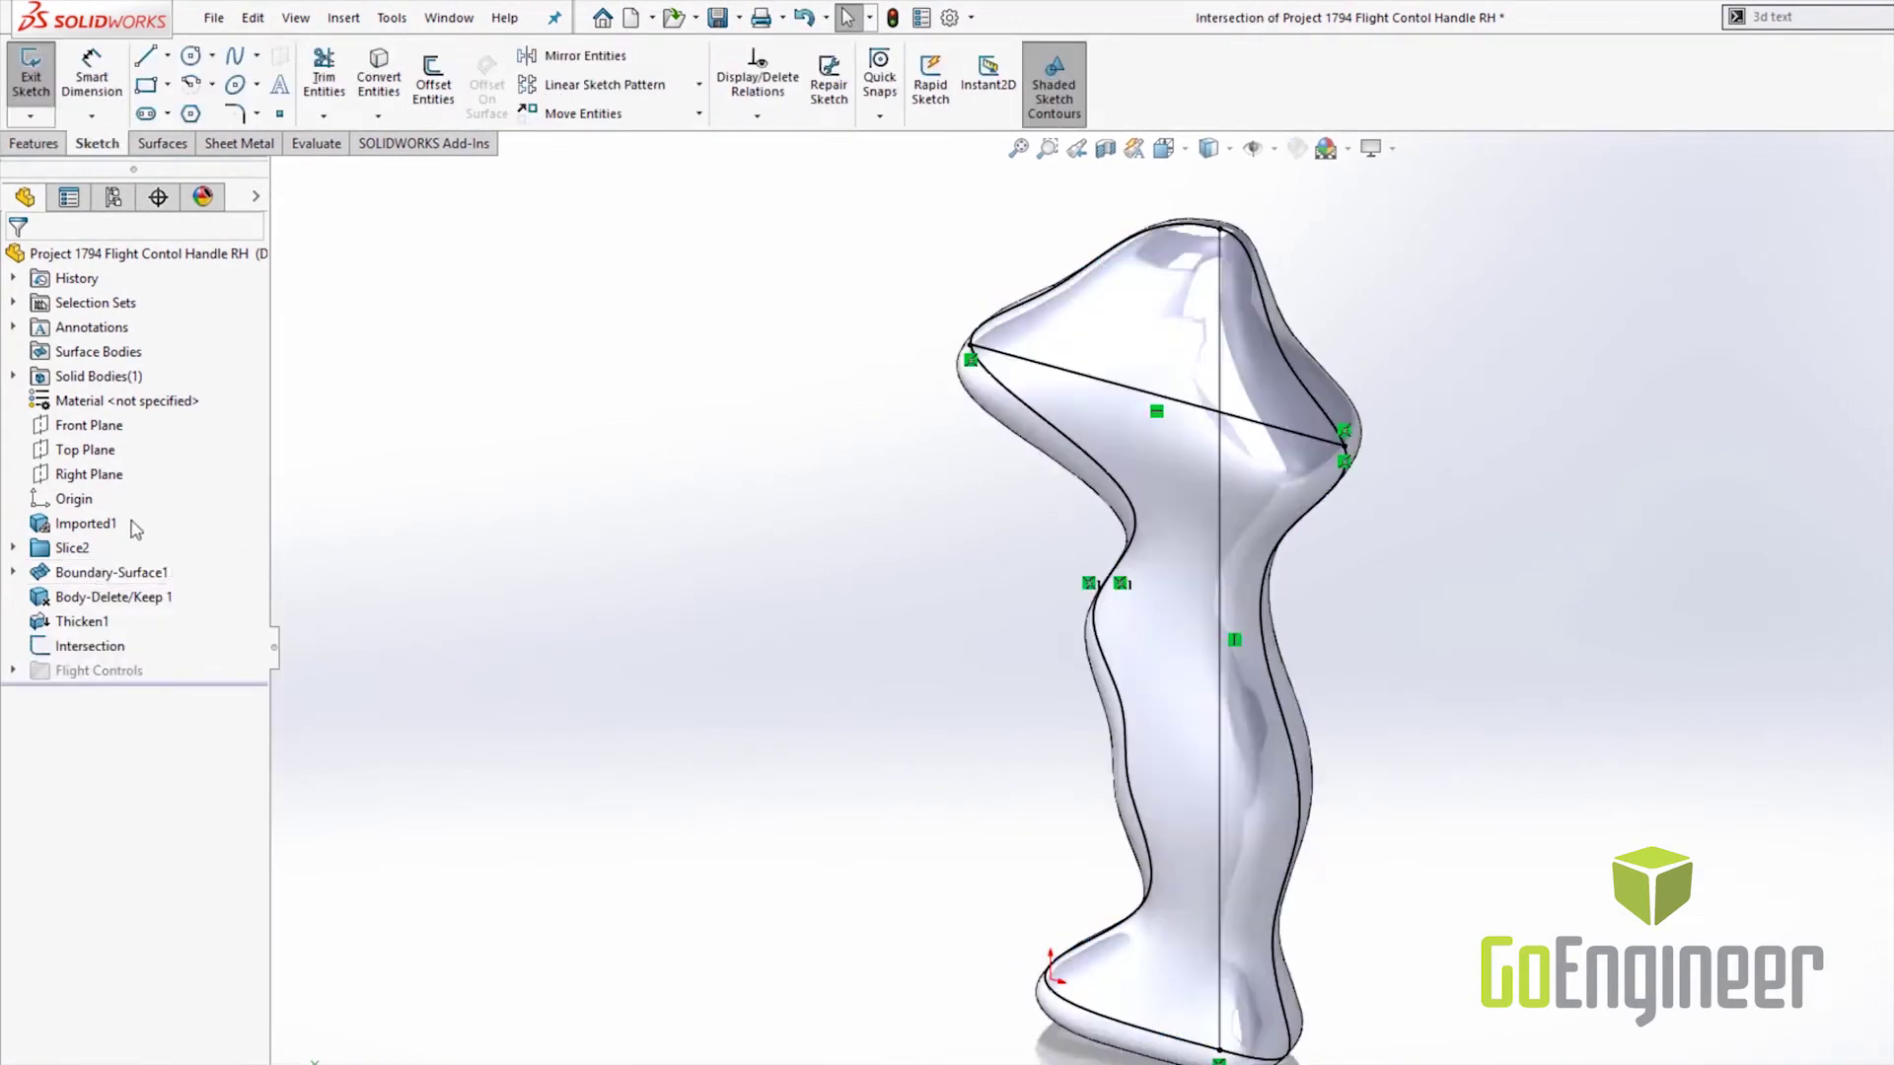
- Power-trim the upper centerline and both halves of the slanted line into construction geometry
{"action": "left_click", "coordinate": [325, 84]}
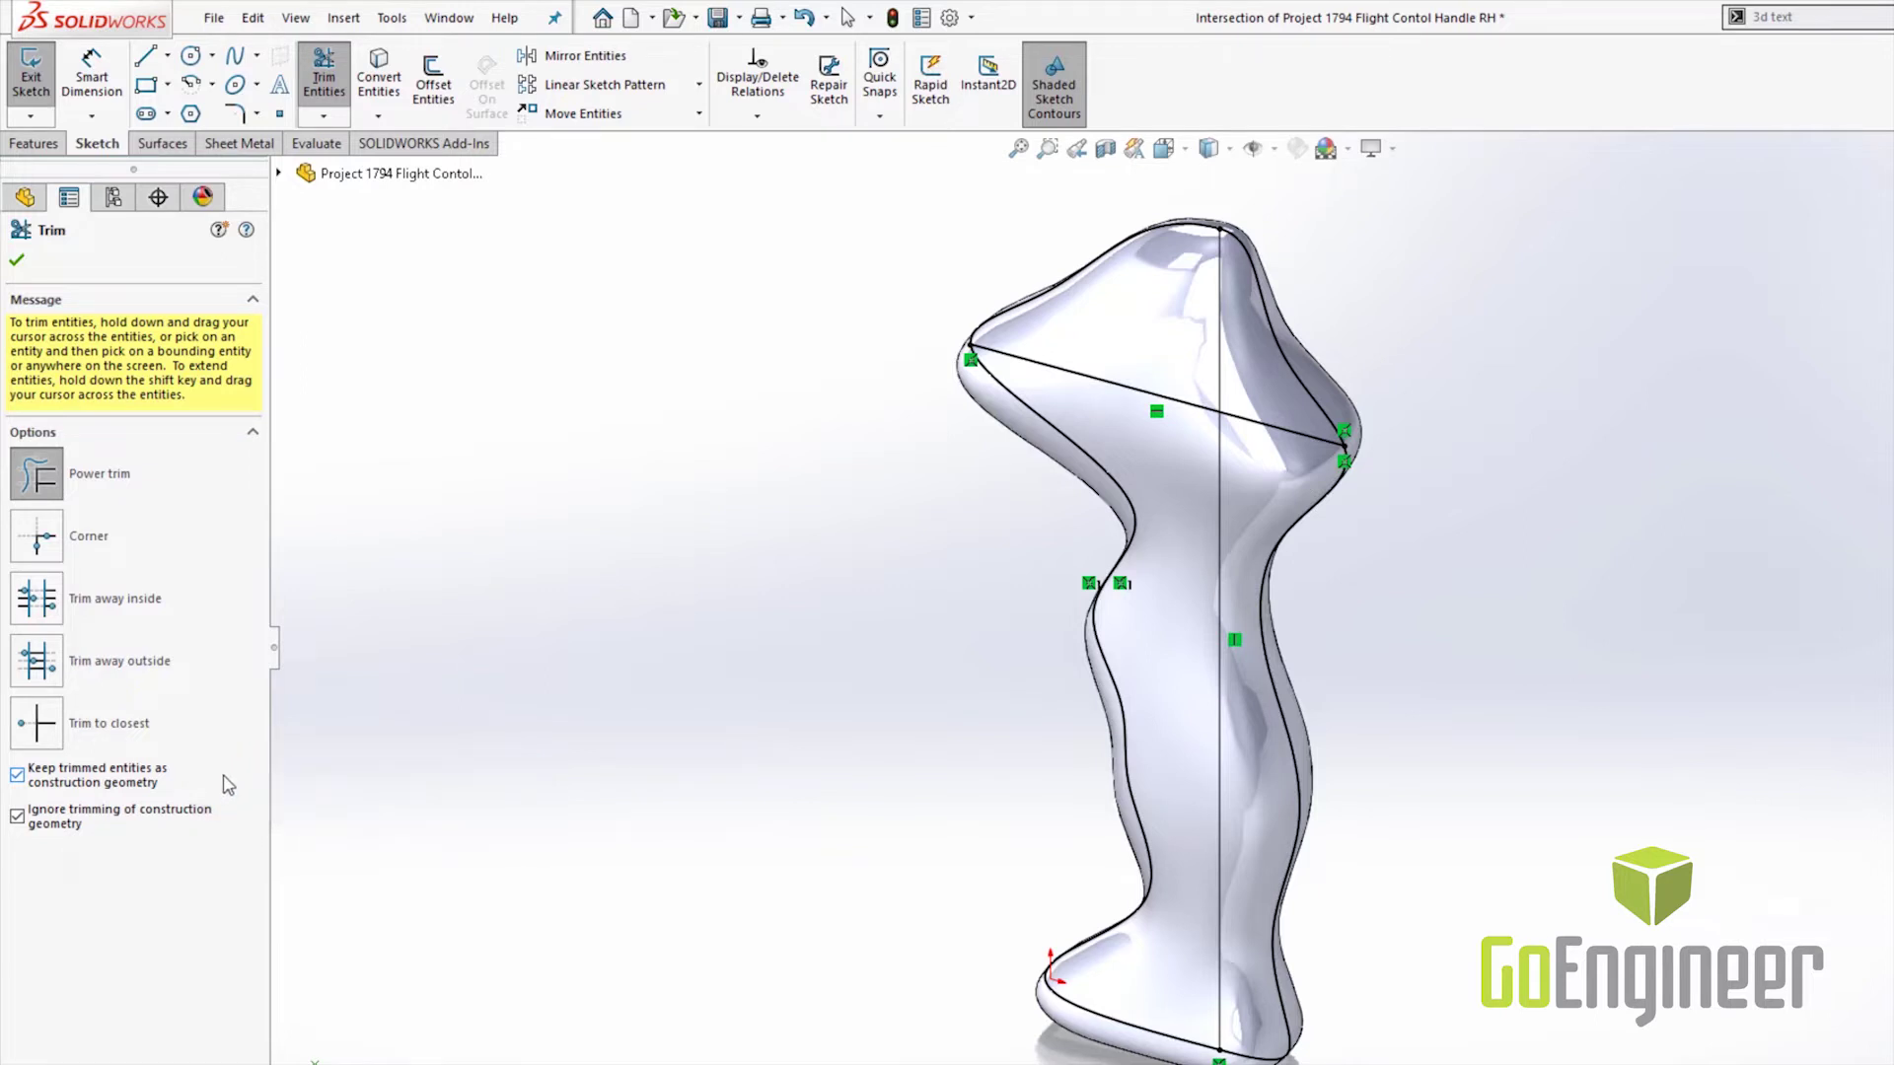
{"action": "left_click_drag", "start_coordinate": [1132, 318], "coordinate": [1260, 367]}
{"action": "left_click_drag", "start_coordinate": [1272, 407], "coordinate": [1273, 470]}
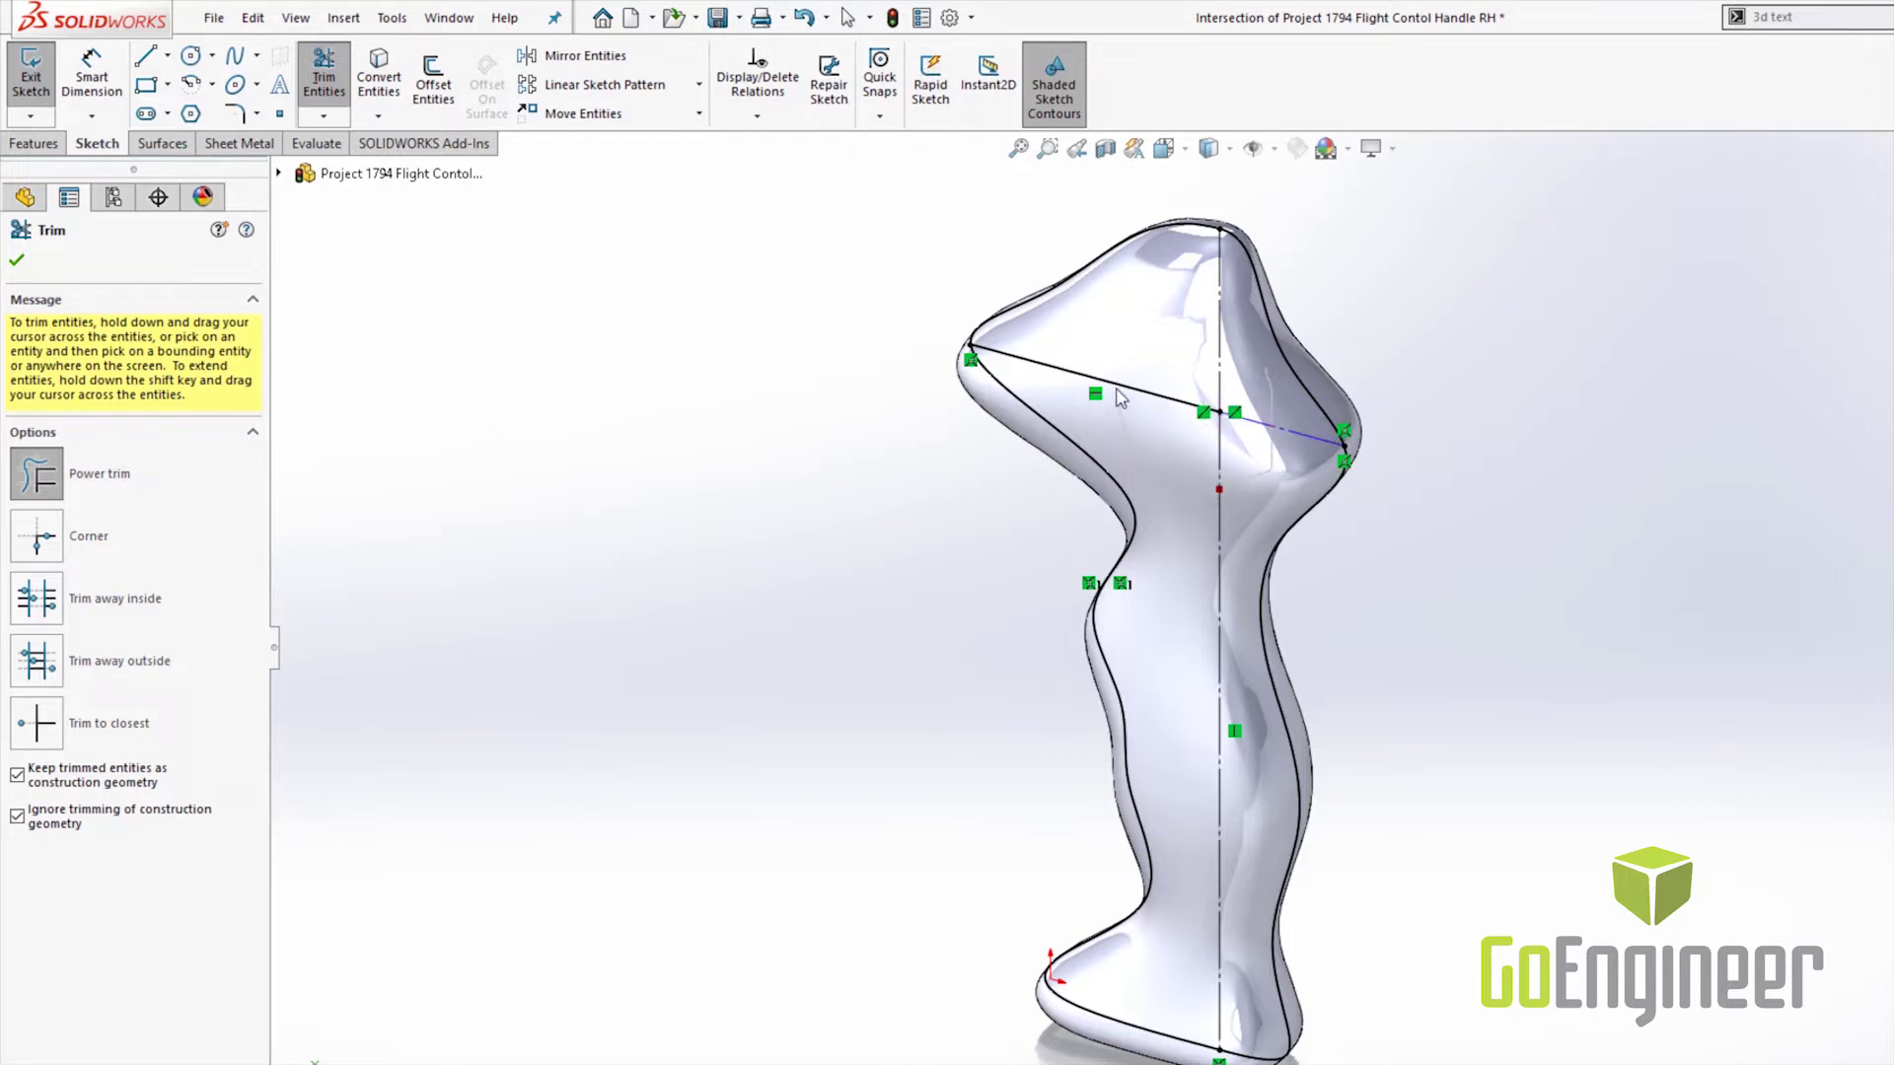
{"action": "left_click_drag", "start_coordinate": [1132, 452], "coordinate": [1106, 343]}
- Power-trim the upper-left profile curve of the handle sketch to construction
{"action": "left_click_drag", "start_coordinate": [1018, 250], "coordinate": [1243, 365]}
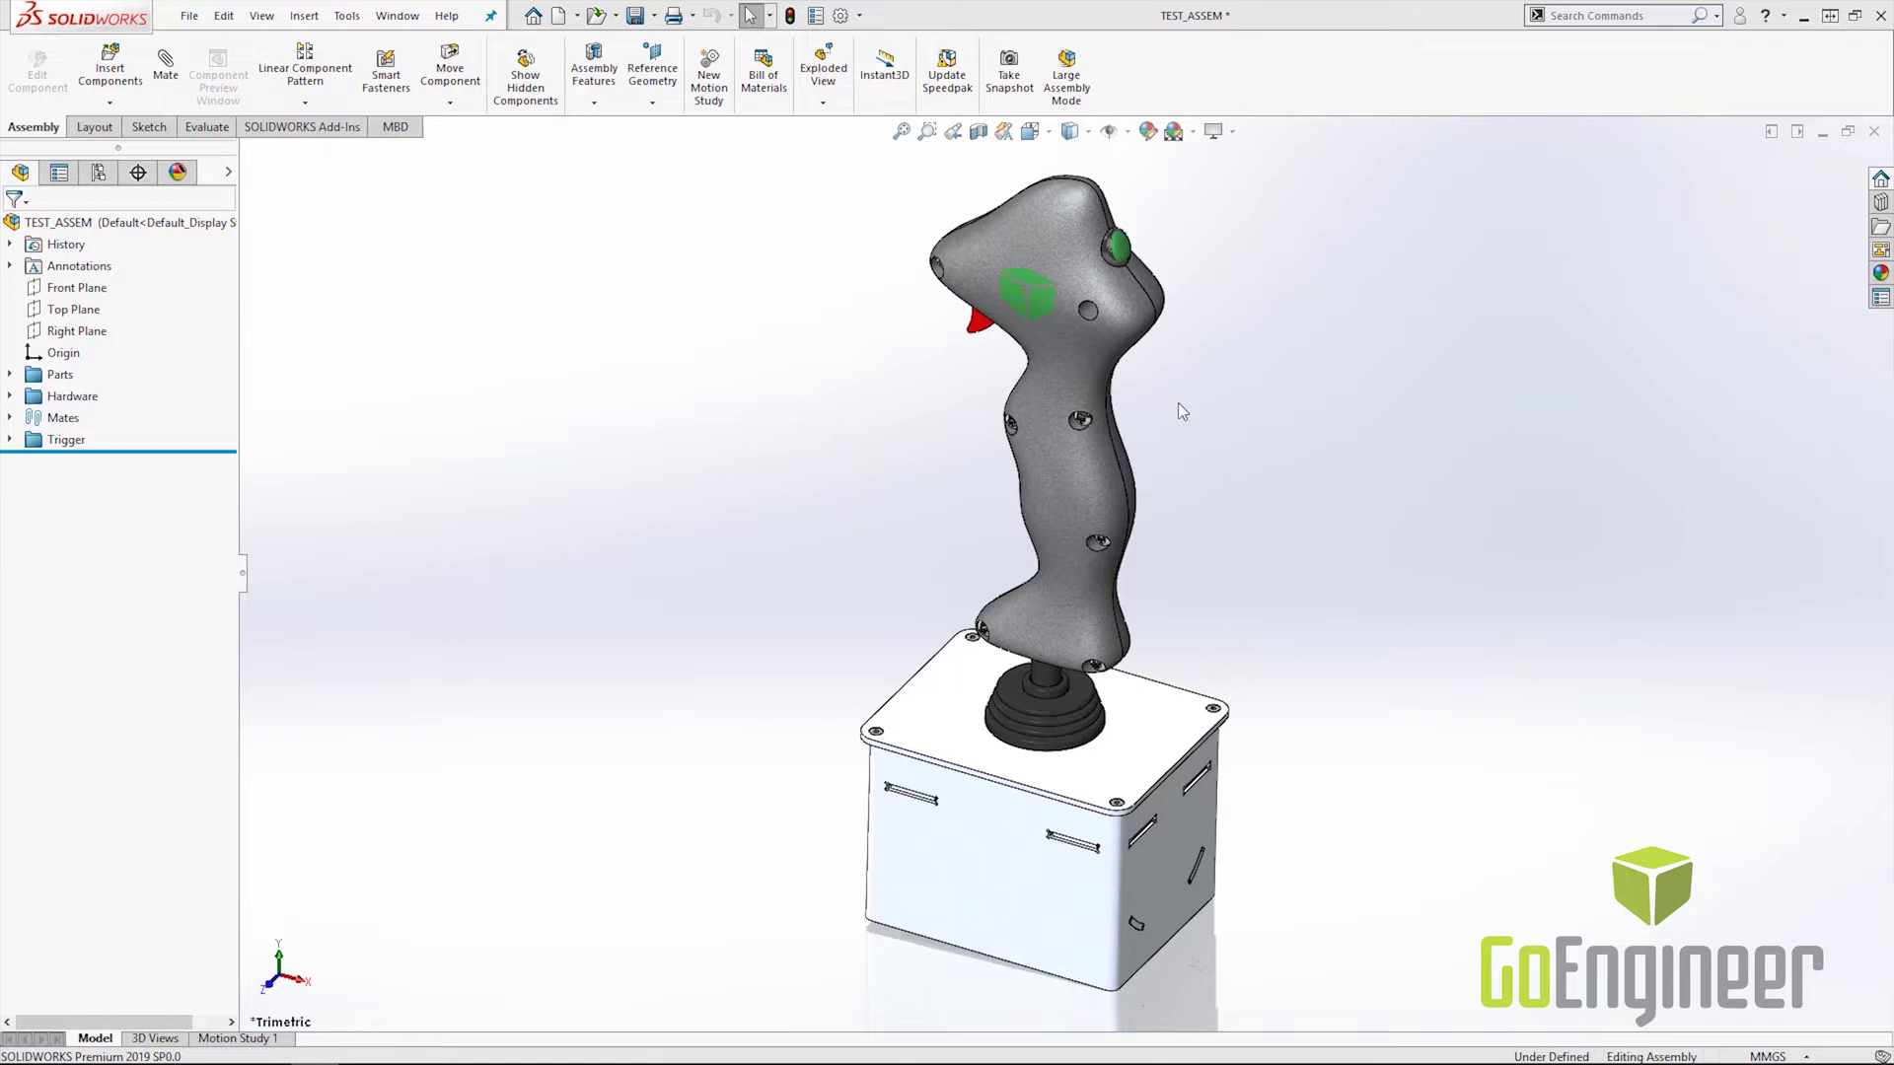
- Open TEST_TAB_SLOT by itself and hide the lid, Base-Flange2 plate and wall bodies
{"action": "right_click", "coordinate": [1169, 728]}
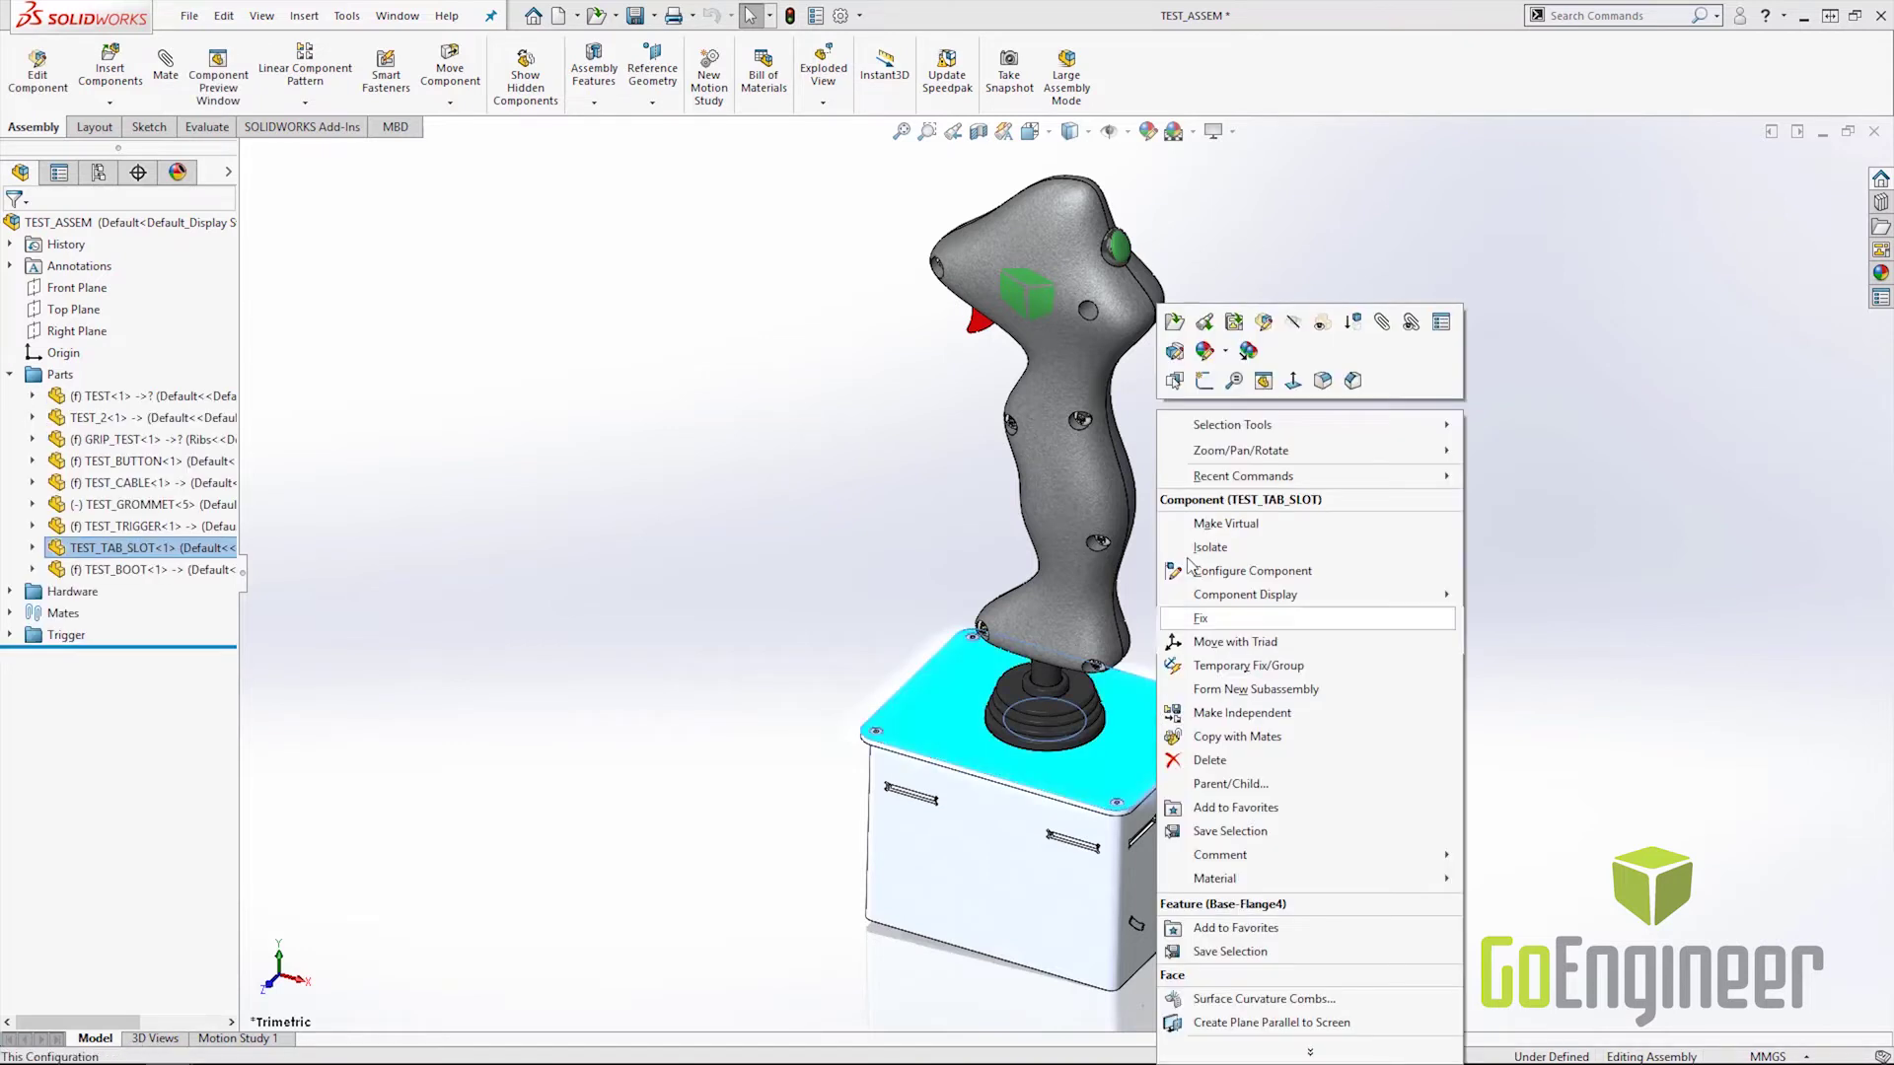
{"action": "left_click", "coordinate": [1173, 322]}
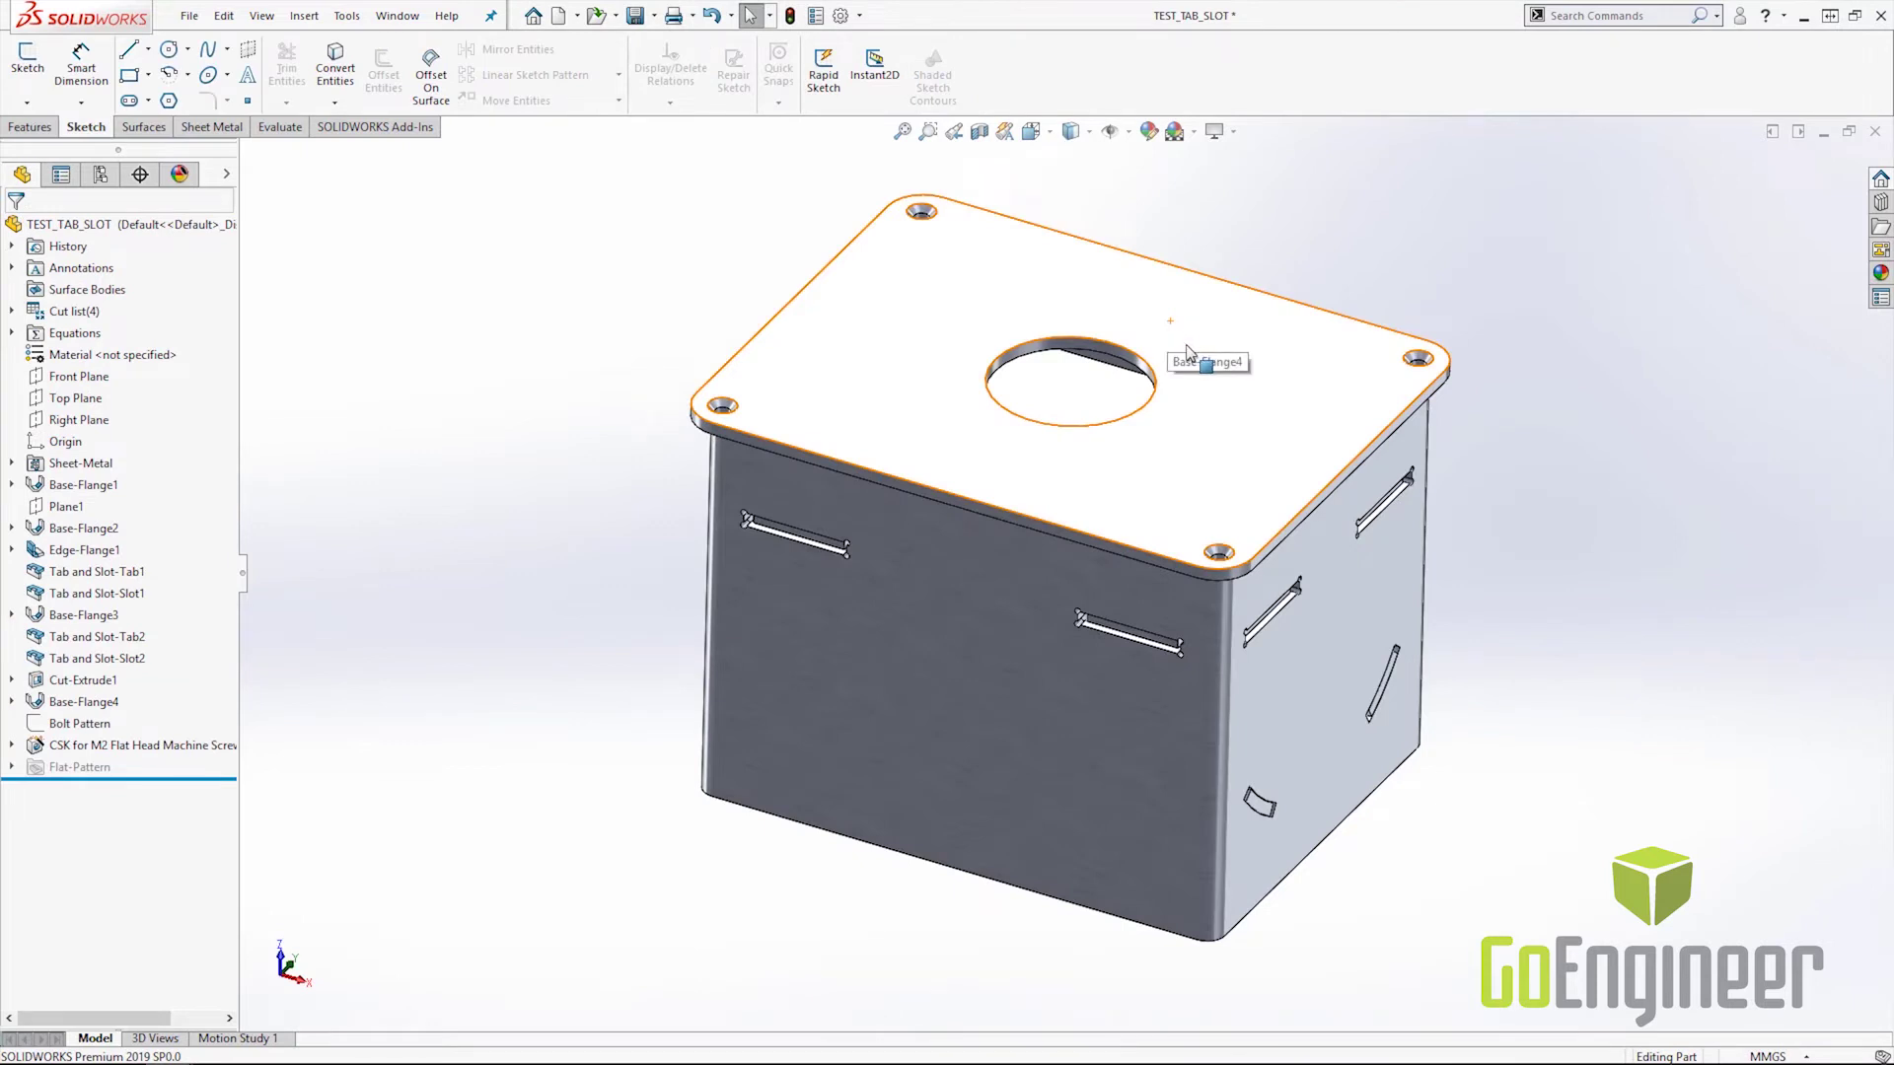
{"action": "key", "text": "Tab"}
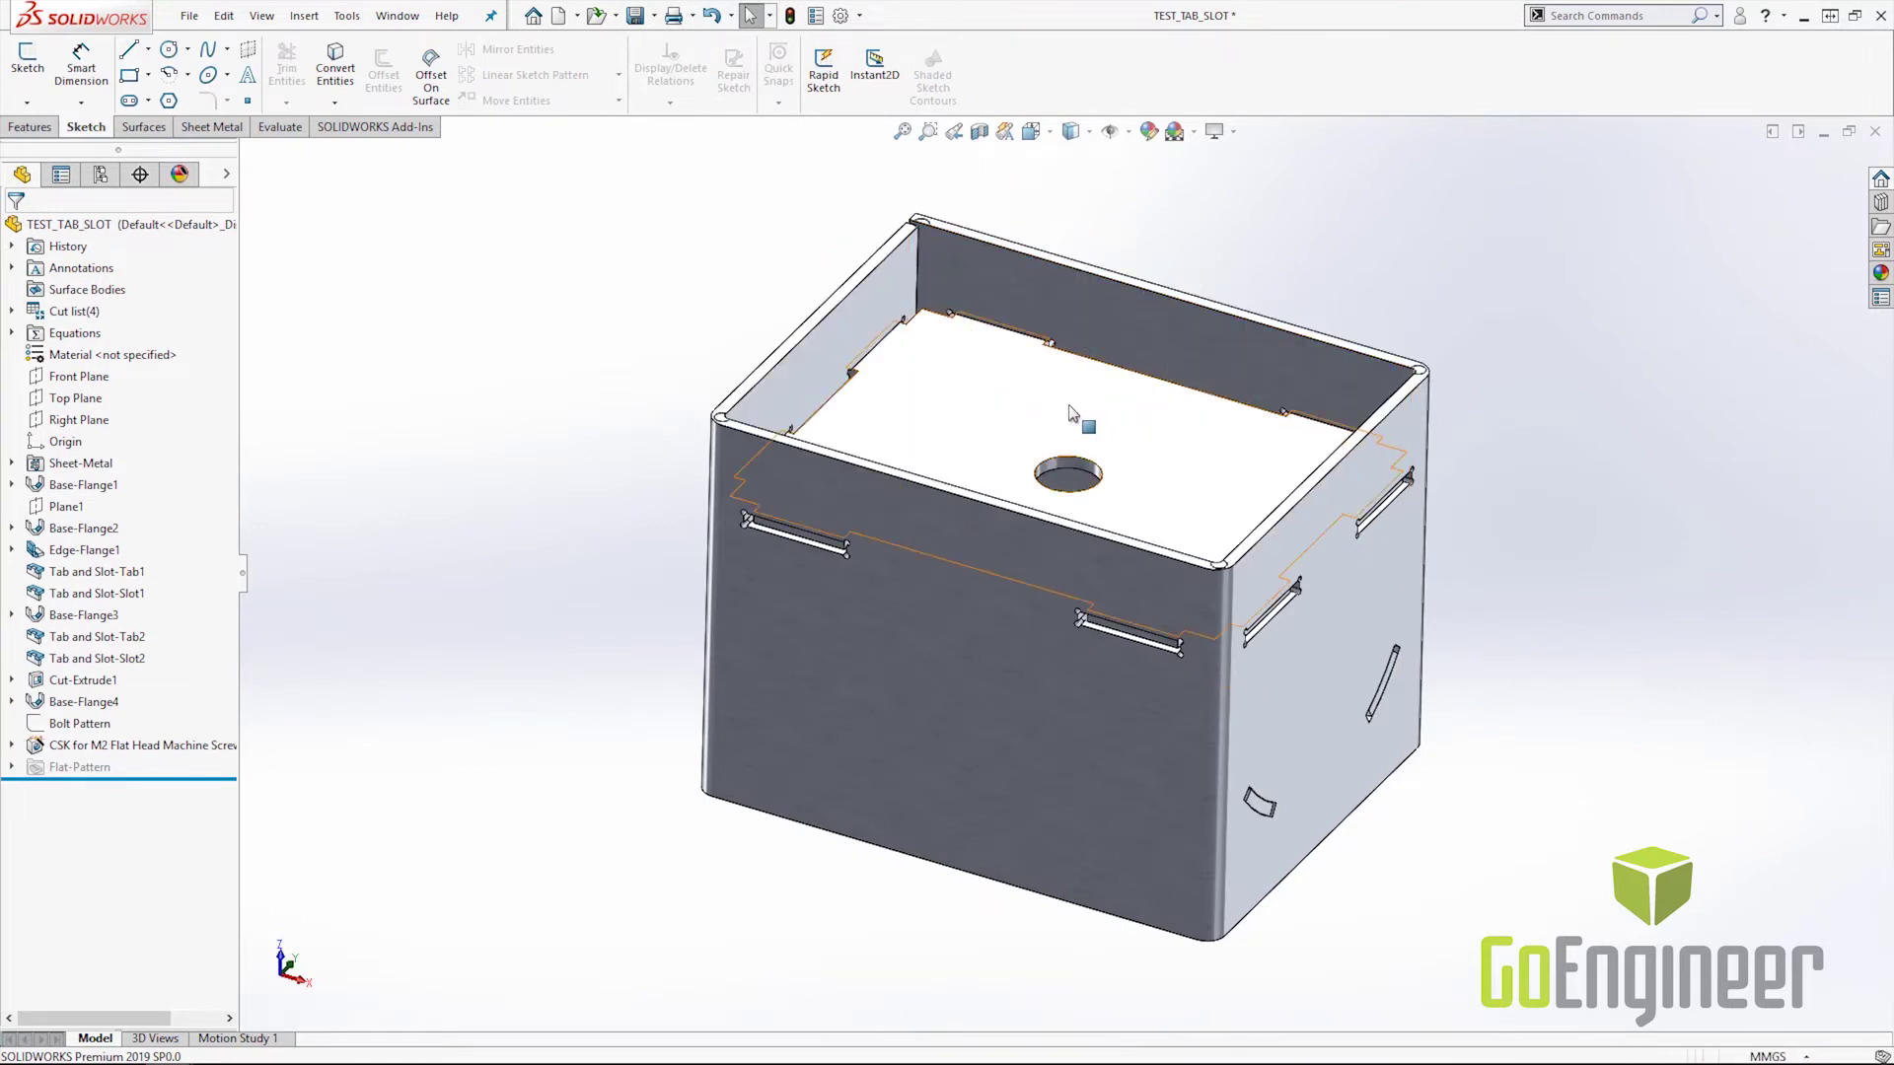
{"action": "key", "text": "Tab"}
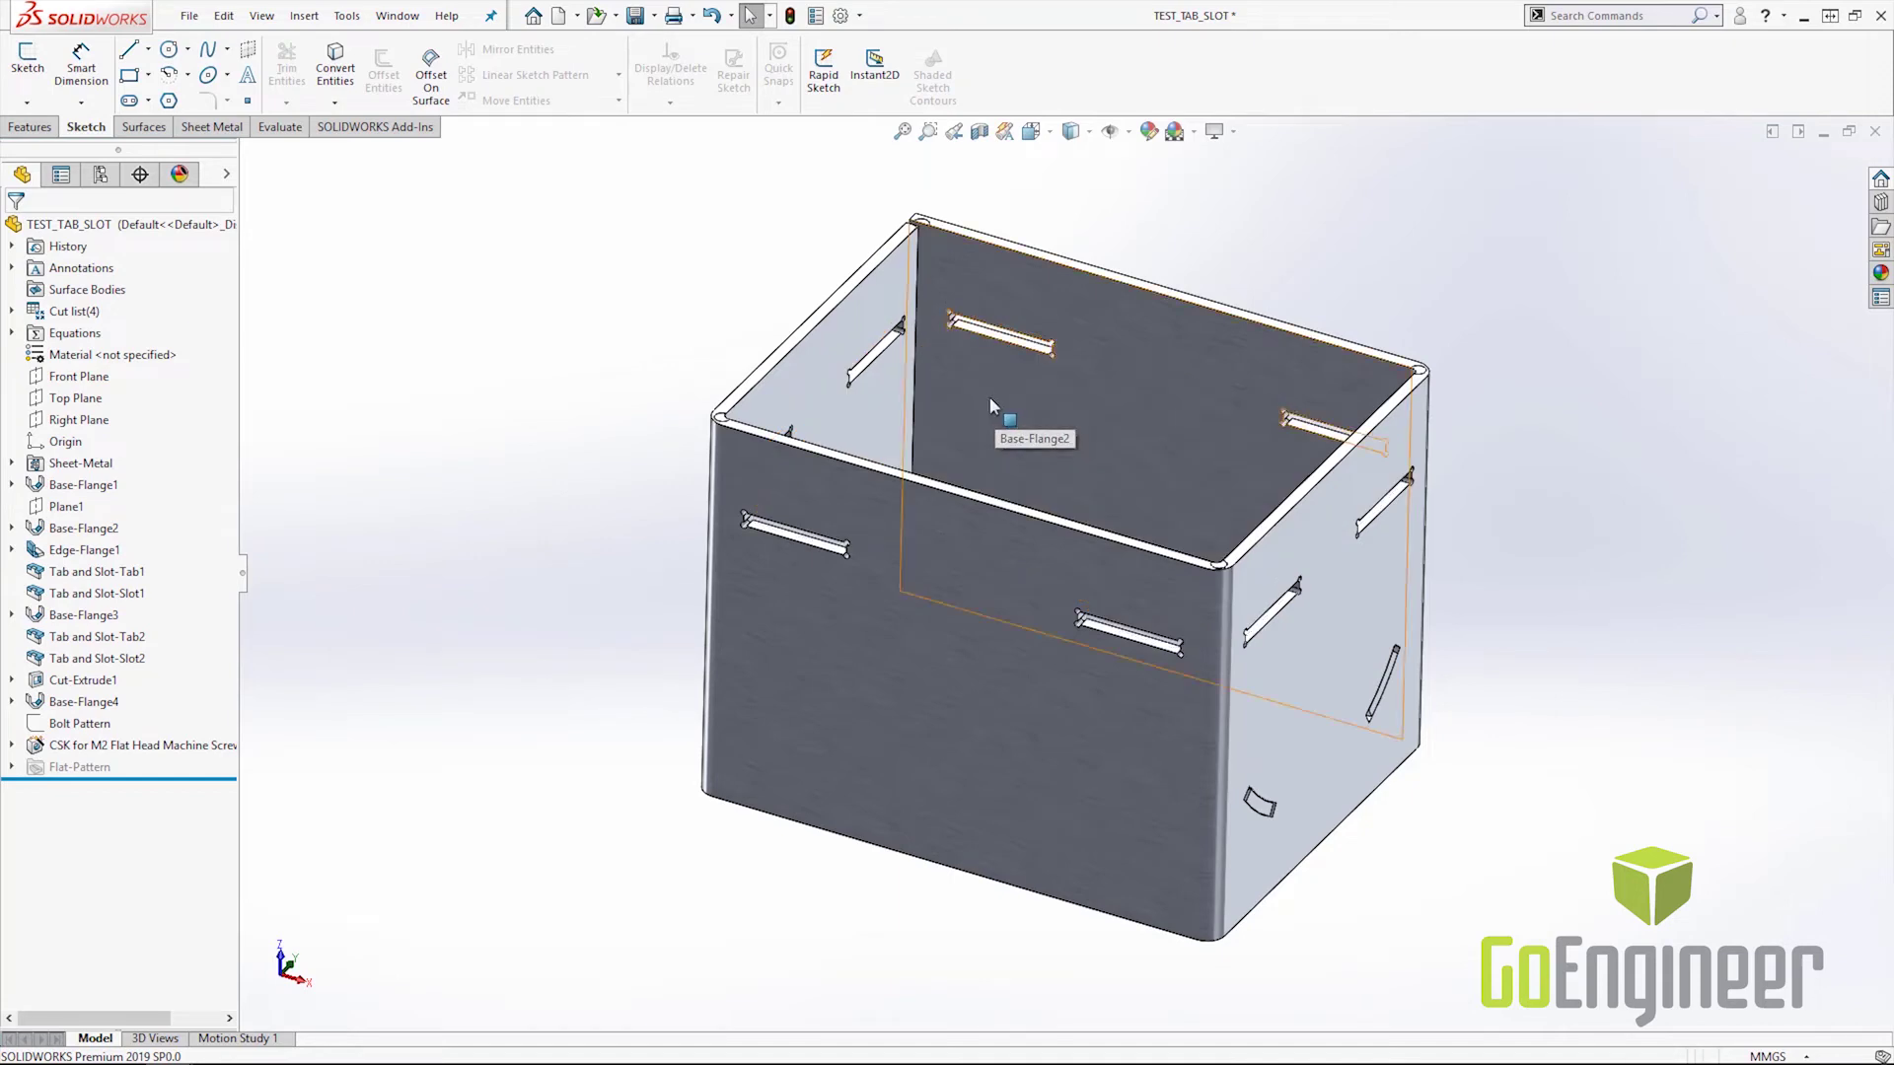
{"action": "key", "text": "Tab"}
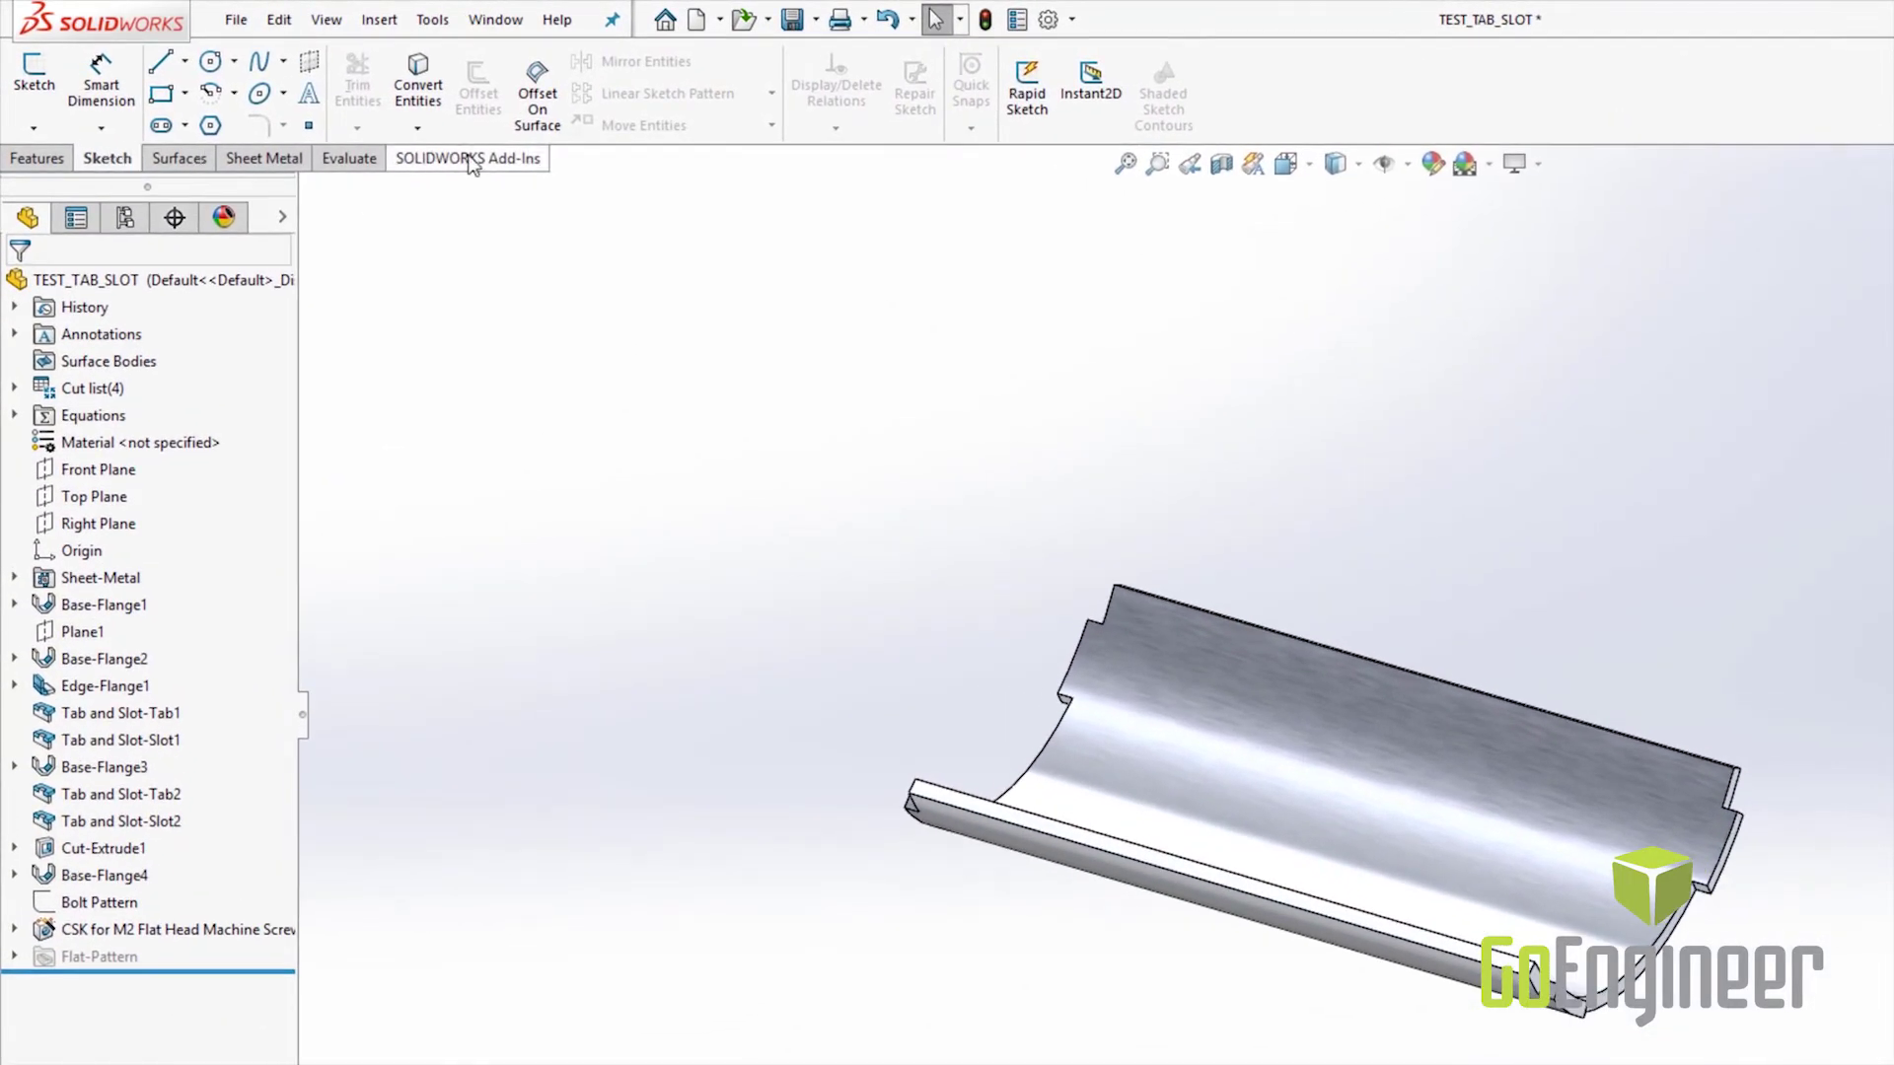
- Preview a 25.00mm Offset On Surface line from the curved sheet's top edge, using Euclidean distance
{"action": "left_click", "coordinate": [538, 119]}
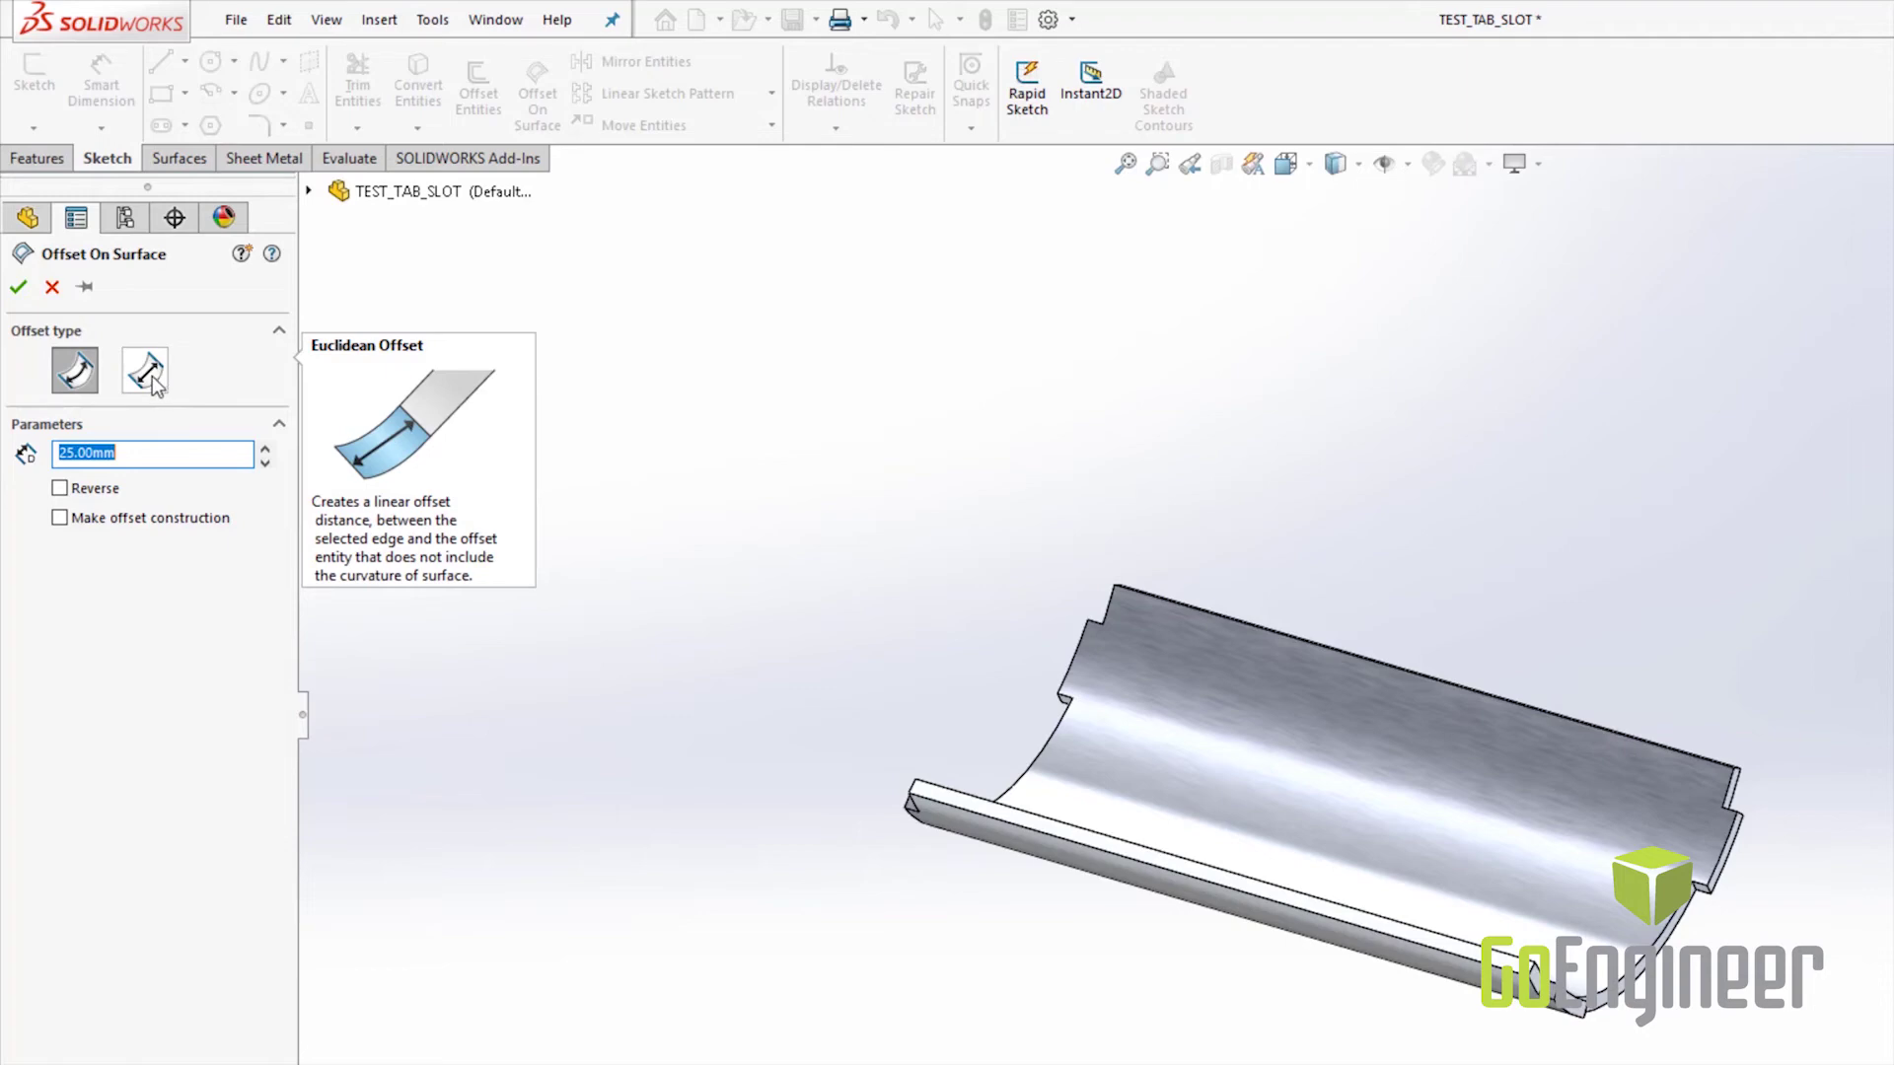
{"action": "left_click", "coordinate": [1564, 722]}
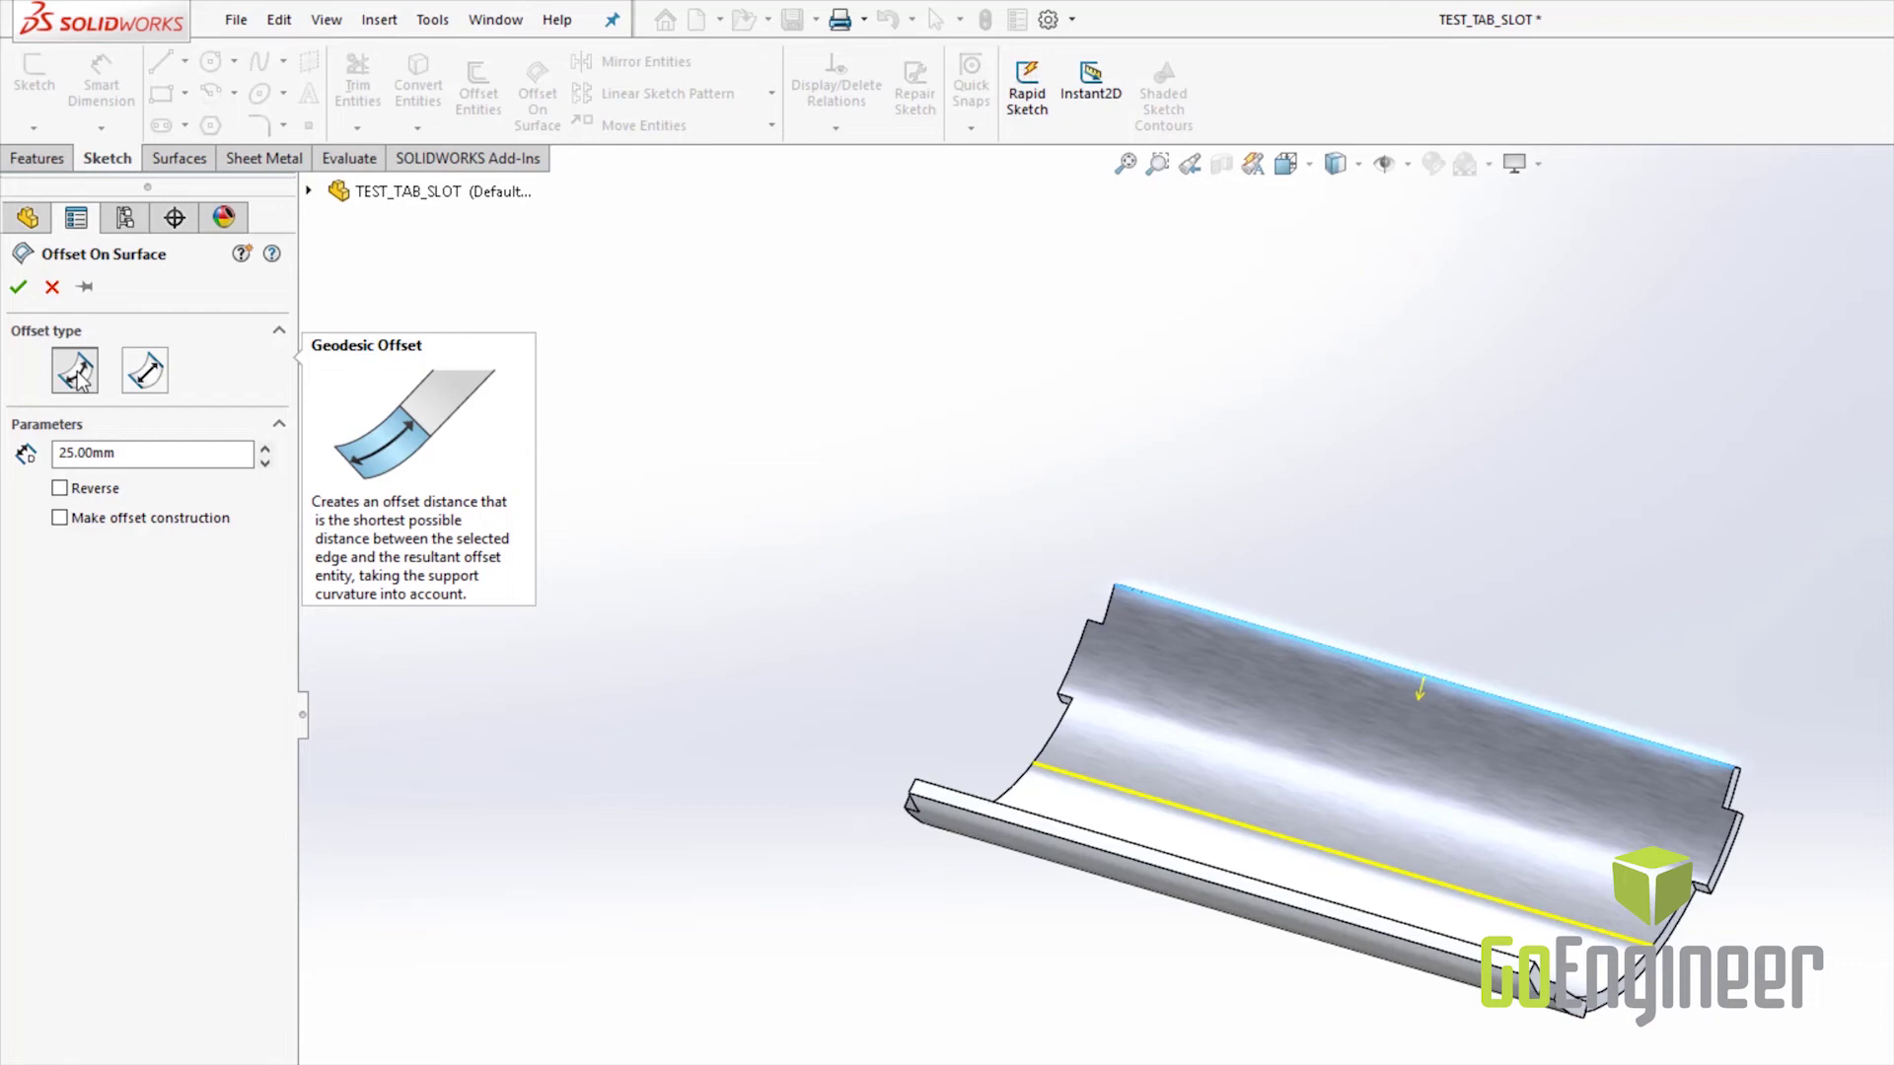
{"action": "left_click", "coordinate": [145, 378]}
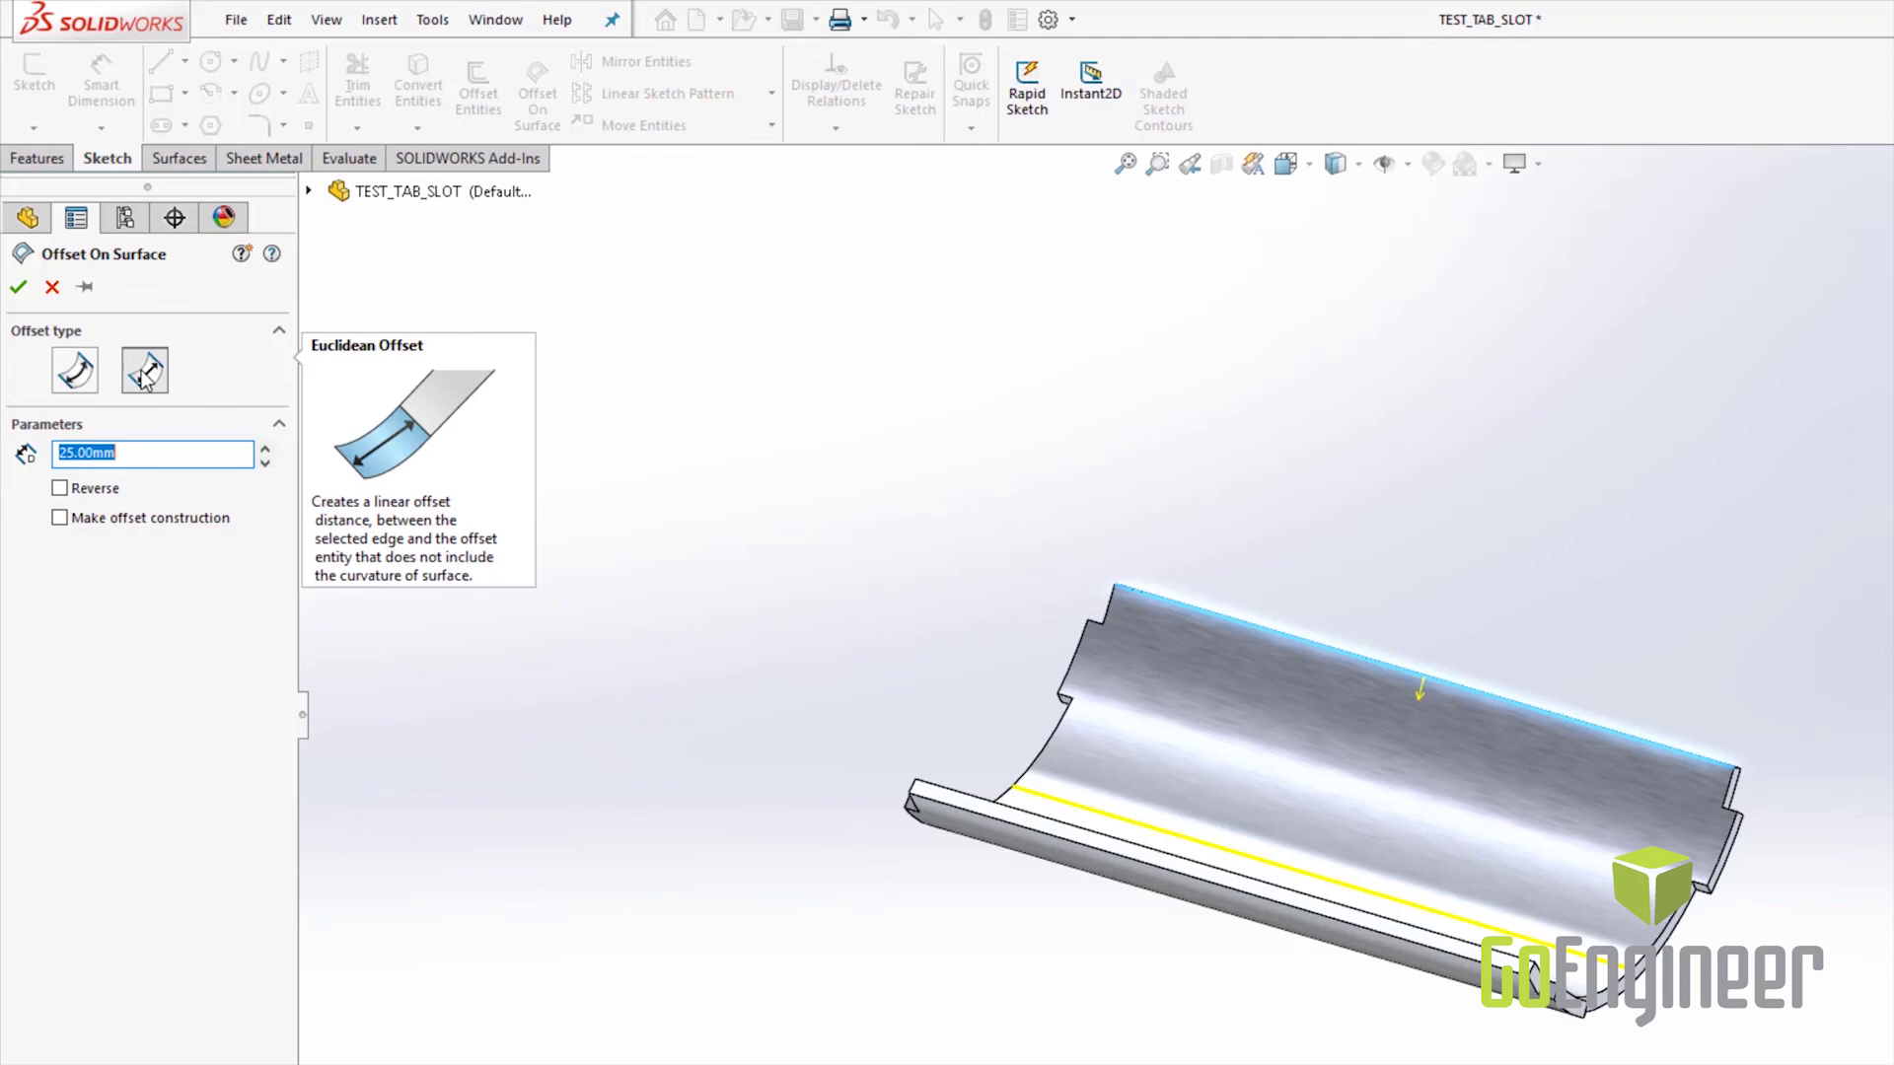
- Accept the 25.00mm Euclidean offset line, creating 3DSketch1
{"action": "left_click", "coordinate": [17, 286]}
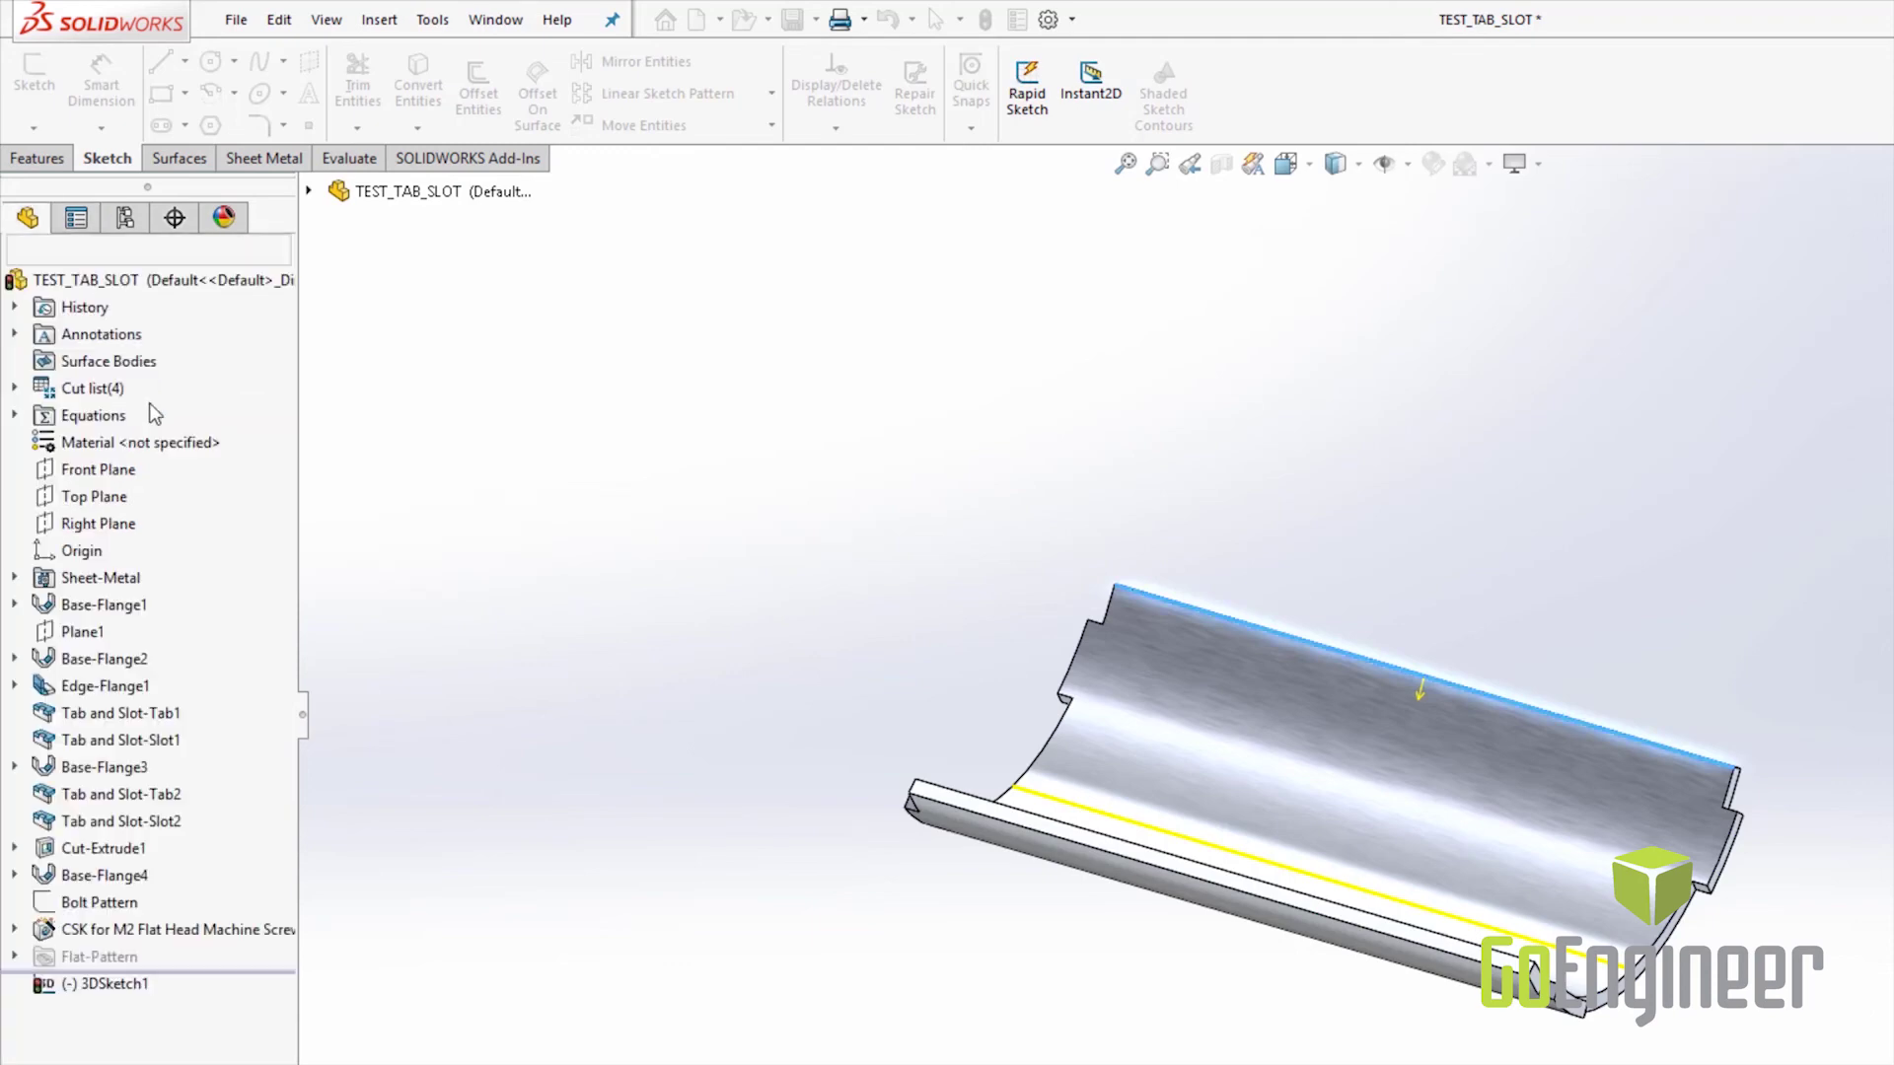